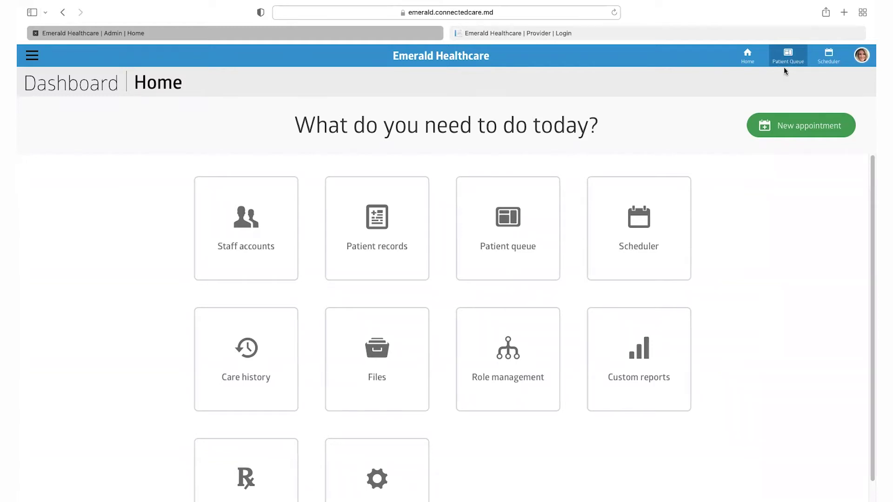
Start a new appointment from the dashboard and select the patient by name search.
click(831, 63)
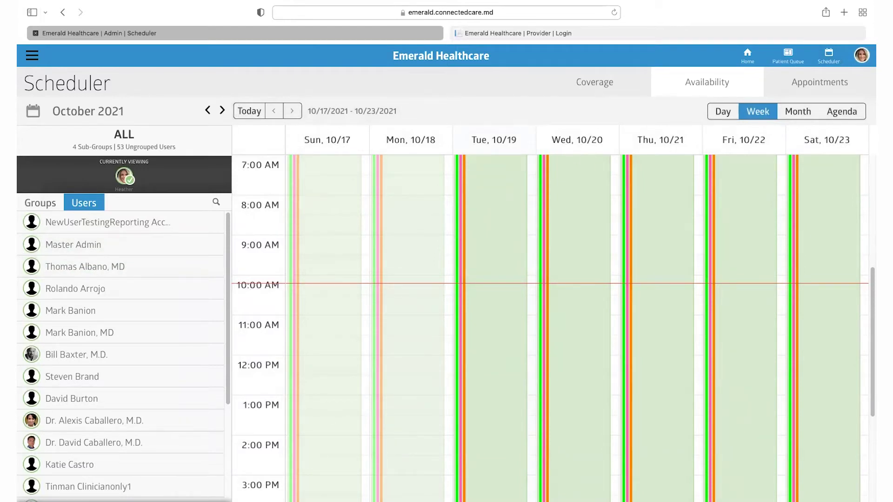
click(738, 58)
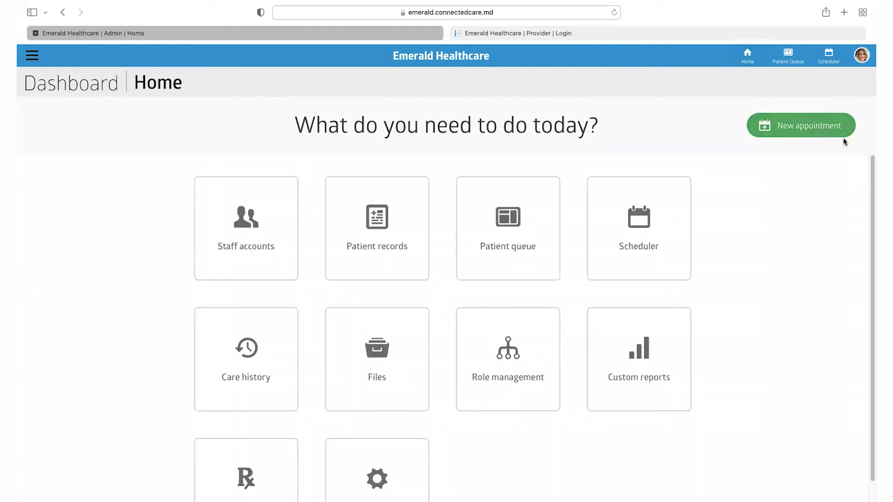
click(781, 128)
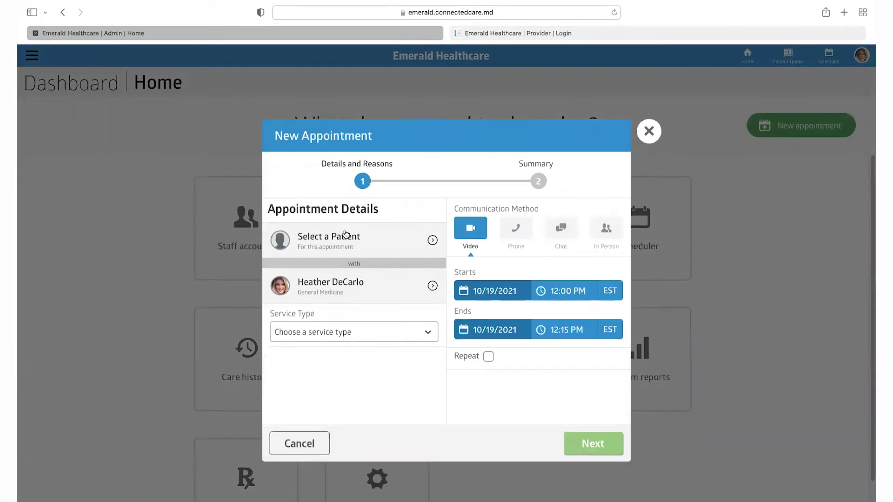
click(345, 235)
text(je)
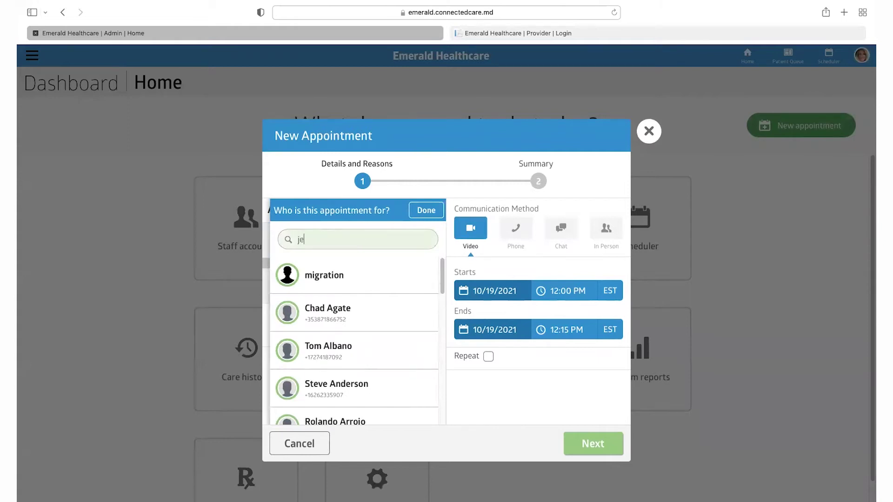
text(ff doe)
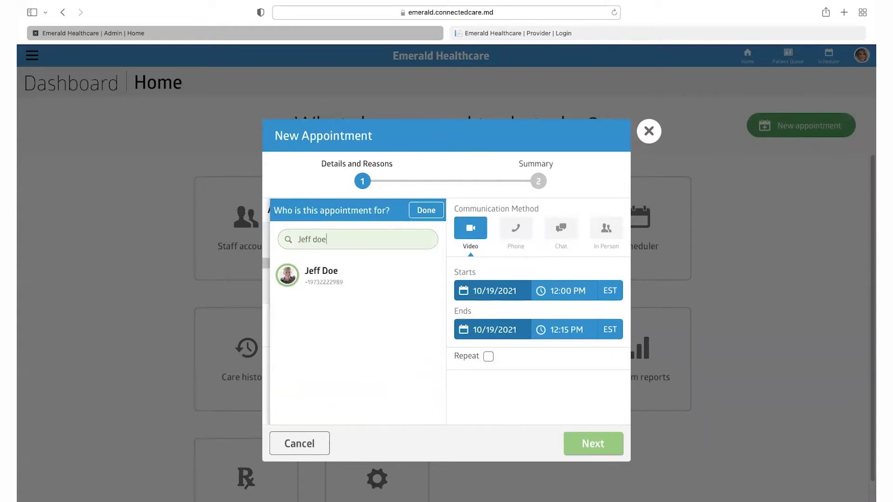
click(335, 281)
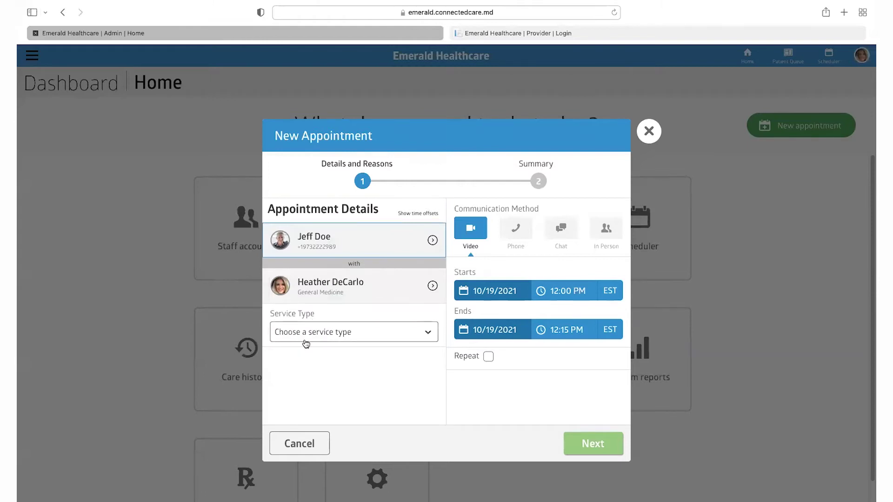
Set service type to Medication Check, waive the fee, and start at 10:30 AM.
click(305, 341)
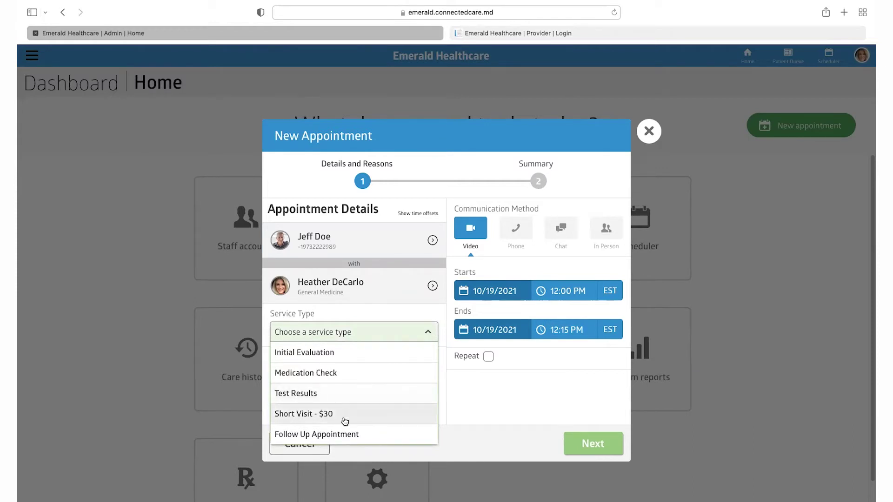
click(336, 377)
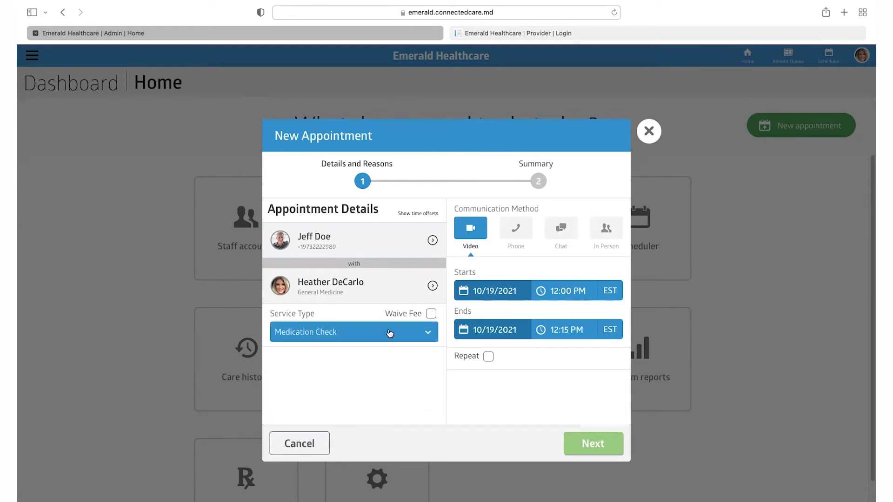
click(430, 314)
click(543, 292)
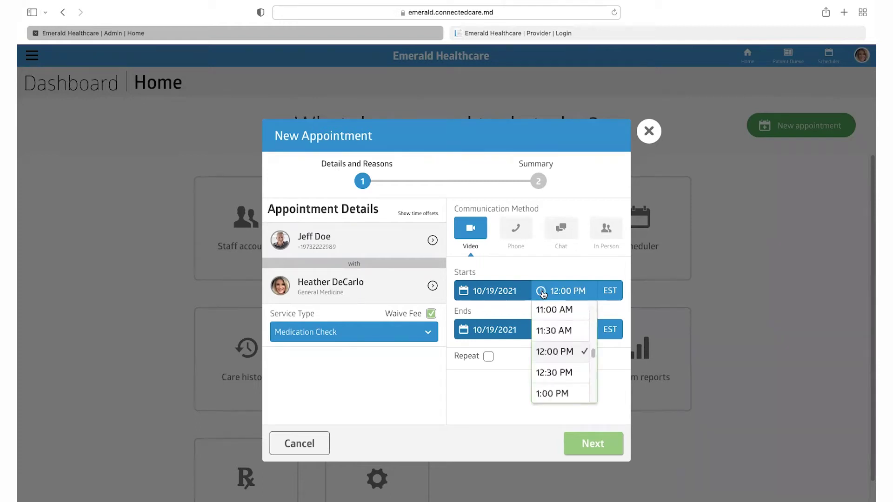
scroll(560, 349, up, 1)
scroll(559, 315, up, 1)
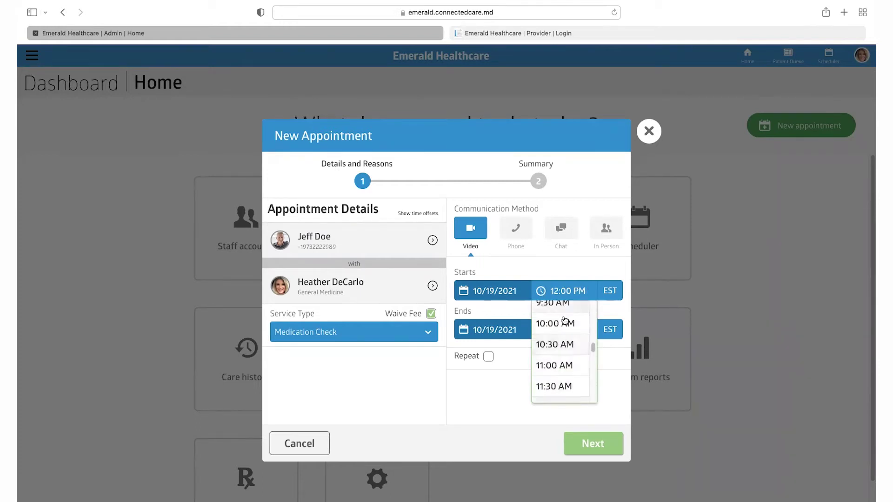
click(572, 343)
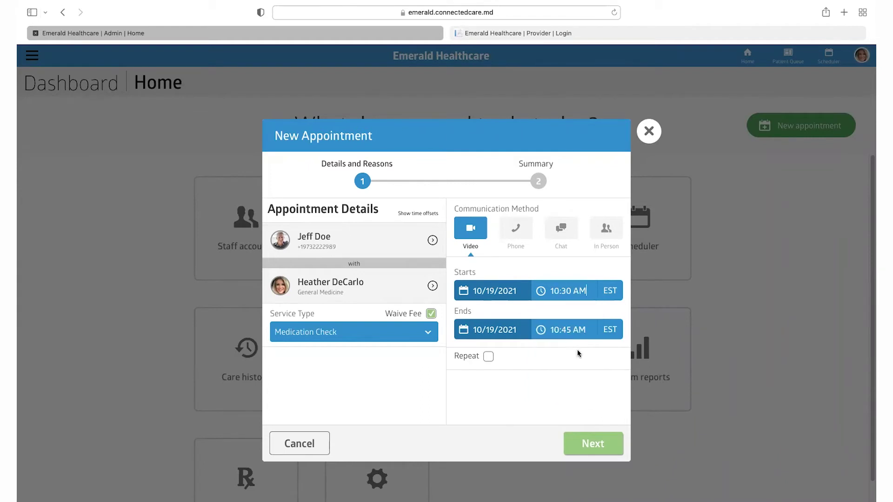
Review the appointment summary, create the appointment, and dismiss the confirmation.
click(590, 442)
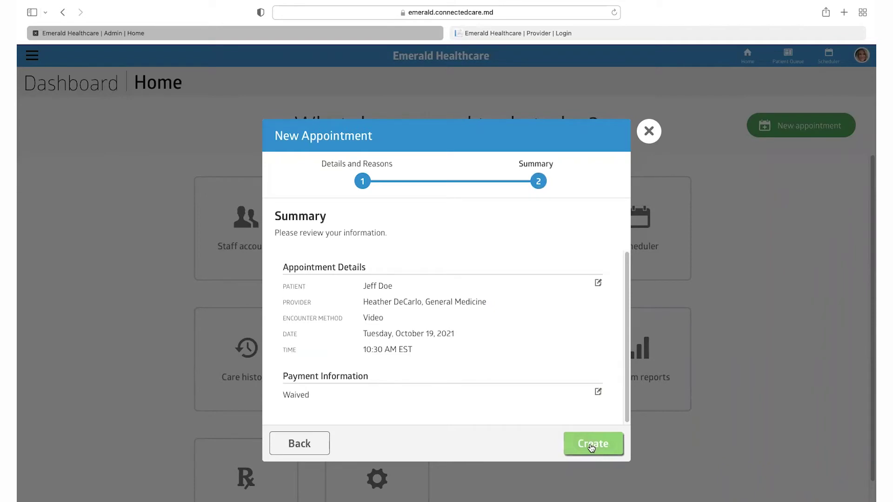
click(591, 445)
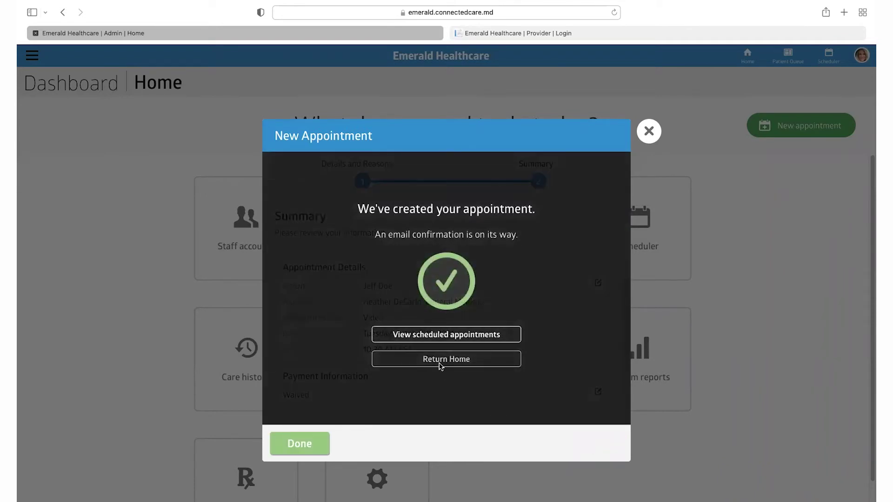
click(300, 443)
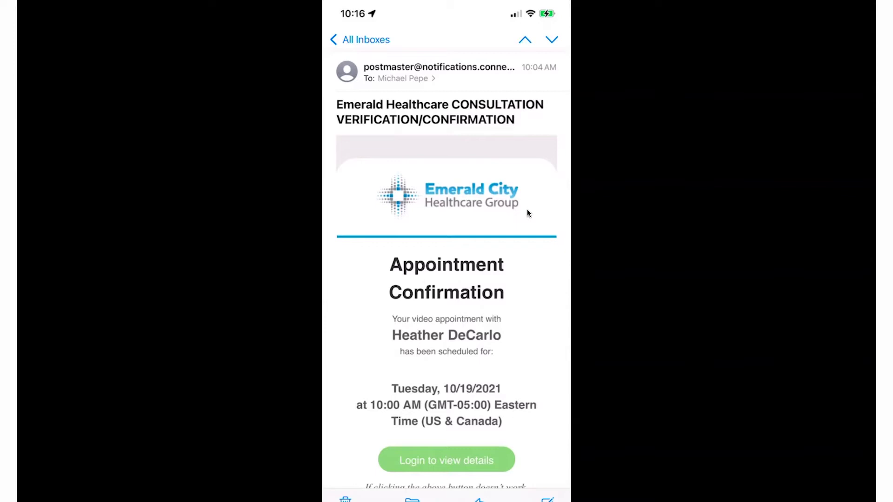
Scroll through the video appointment confirmation email in Mail.
scroll(527, 213, down, 6)
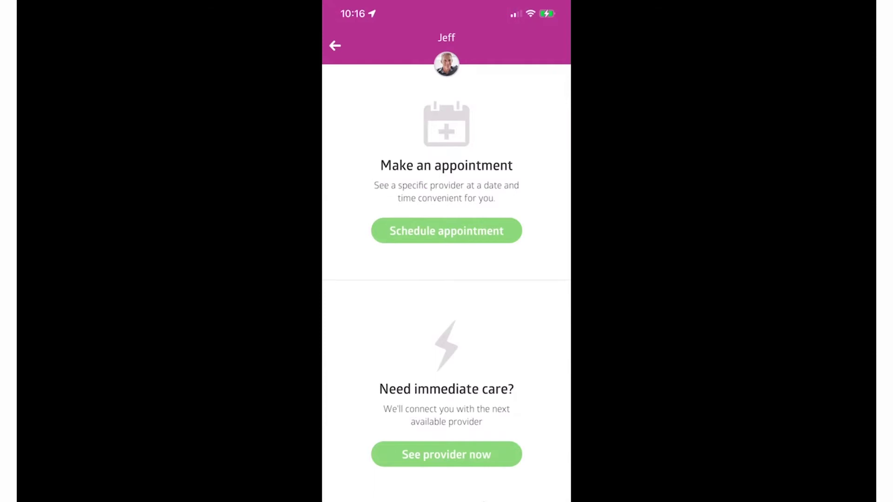
Open the patient's visits list and show the past visits.
click(483, 501)
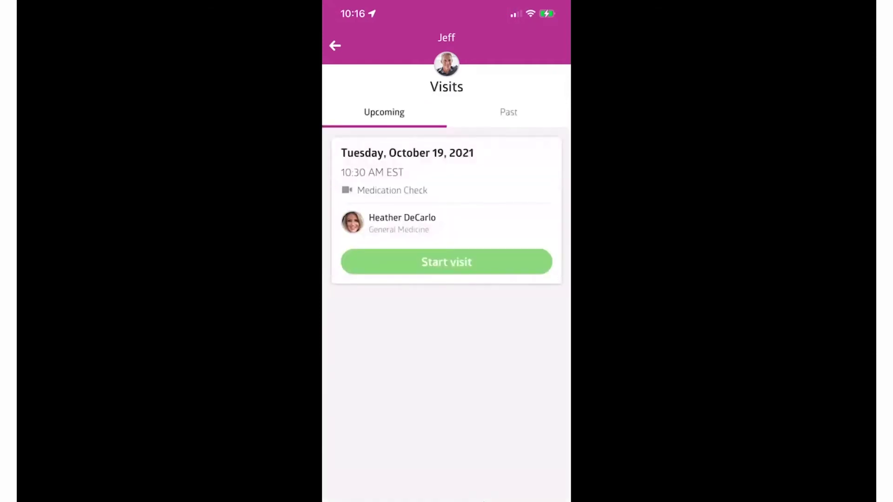
click(508, 112)
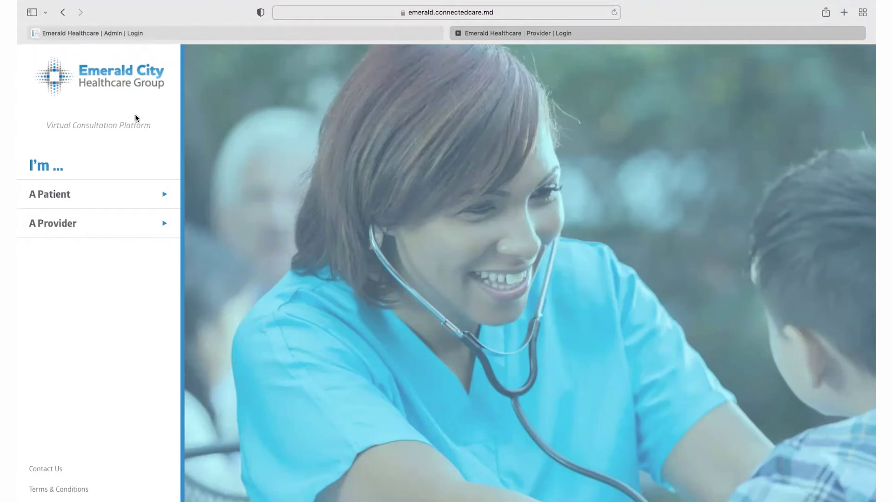
Sign in as a provider using the saved Safari login credentials.
click(148, 228)
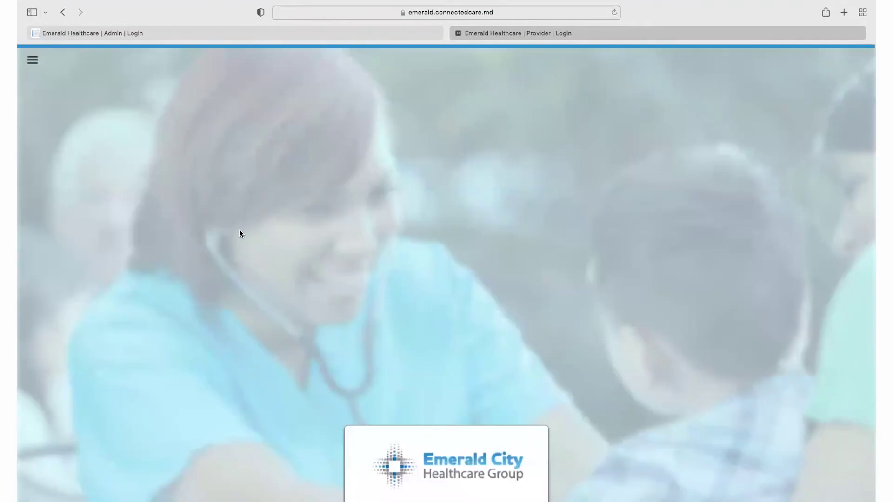
click(439, 287)
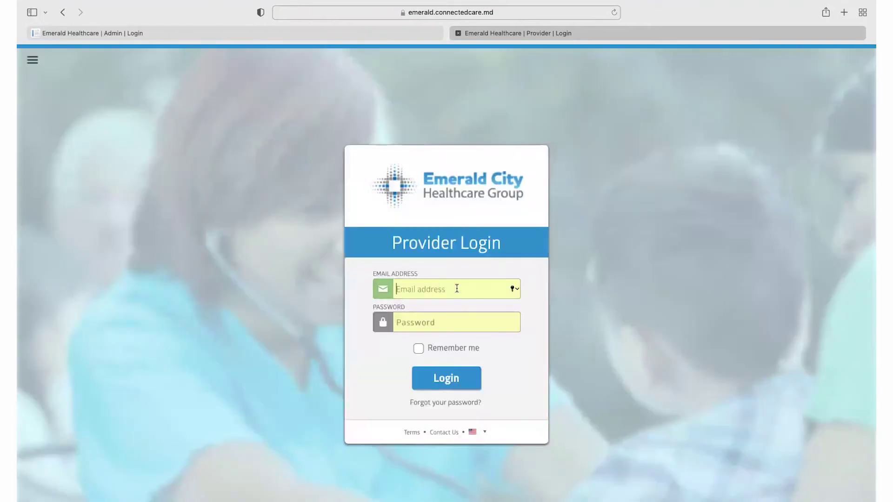
click(513, 289)
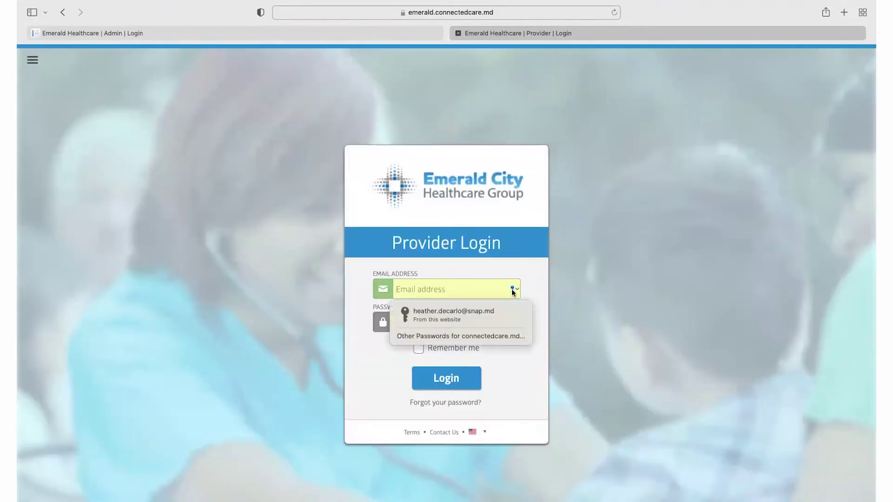
click(493, 310)
click(462, 376)
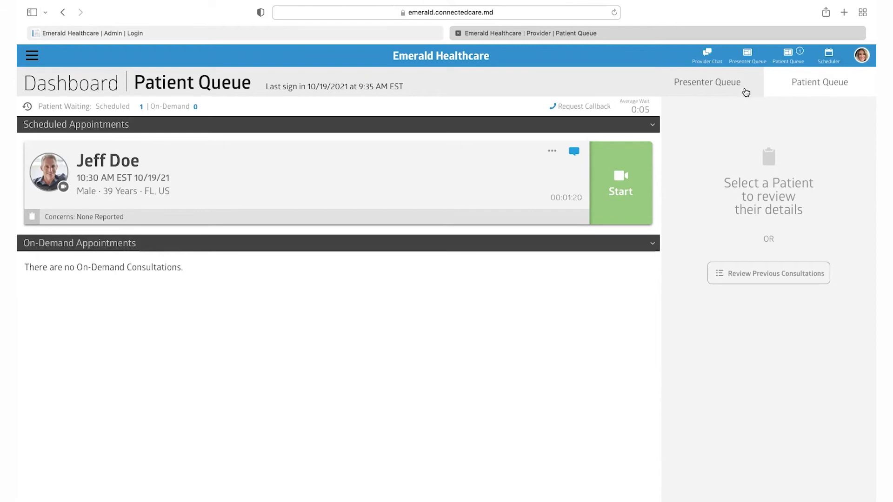
Switch from the Patient Queue to the Presenter Queue.
click(721, 88)
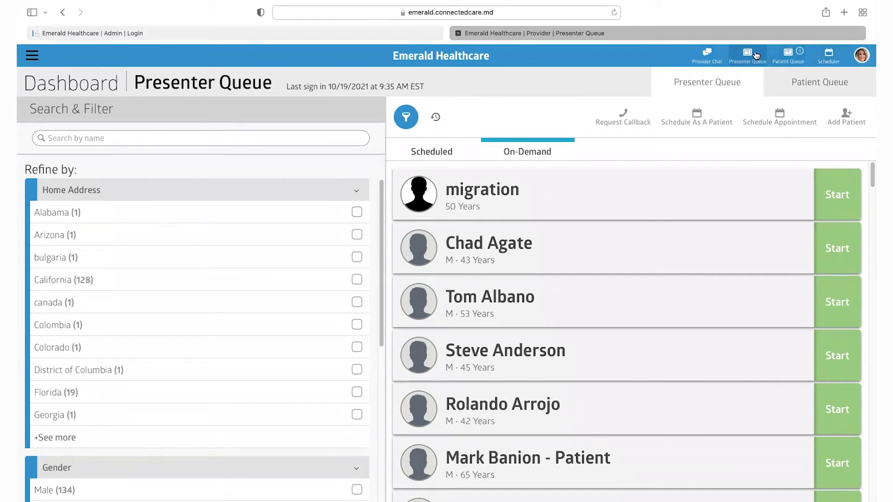
Return to the Patient Queue, close provider chat, and open the scheduled patient's intake details.
click(788, 54)
click(704, 57)
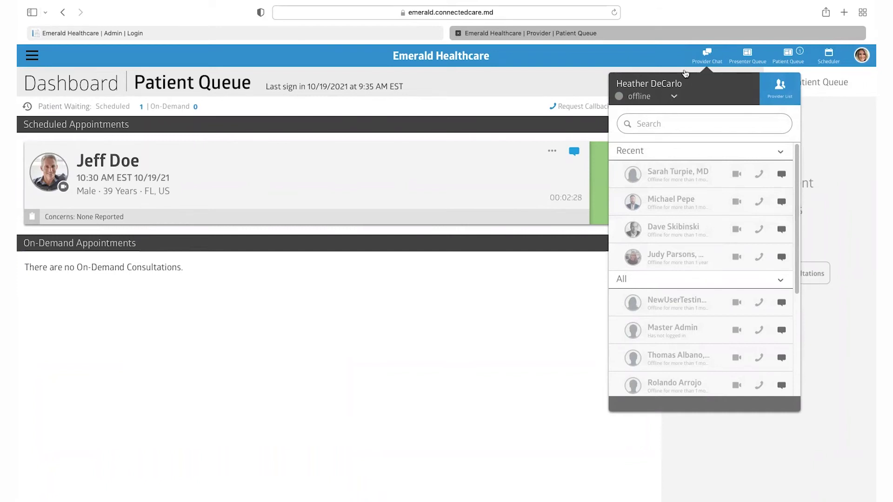
click(707, 54)
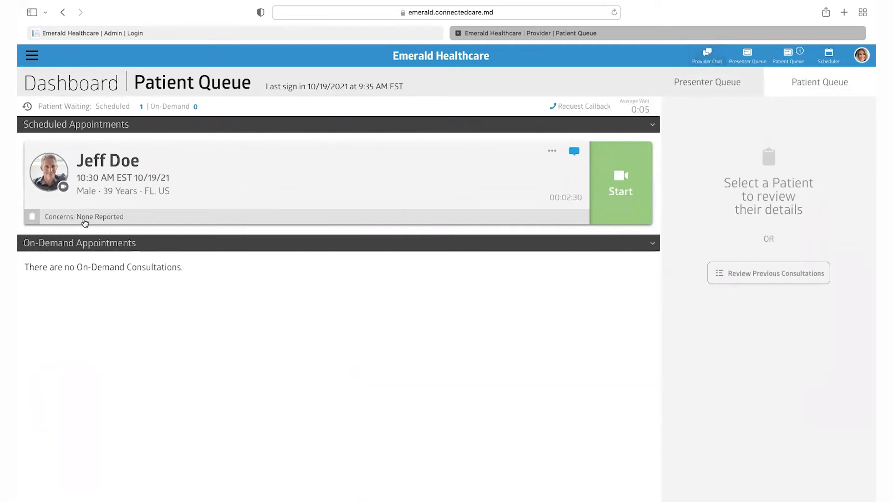
click(90, 220)
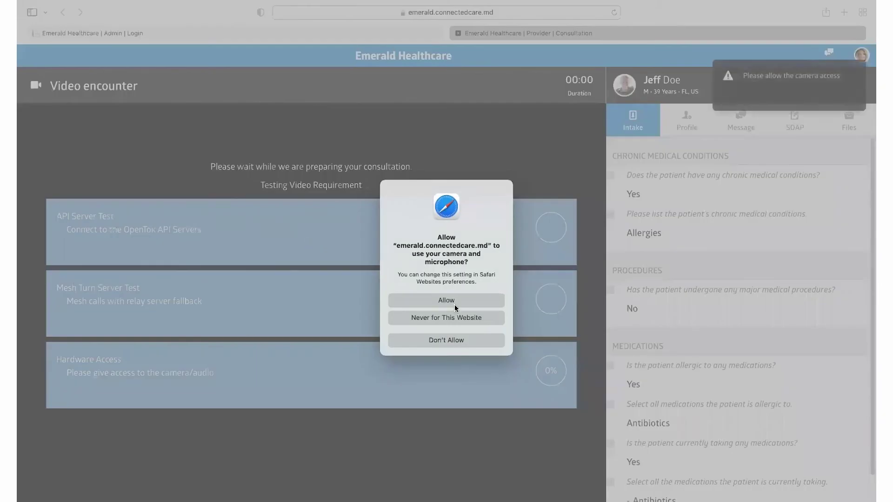
Allow camera and microphone access so the video encounter starts.
click(454, 303)
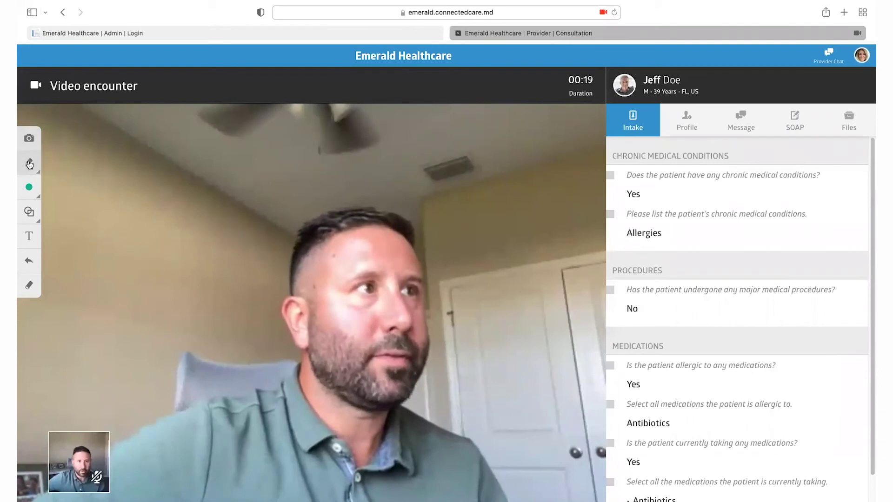
Draw two green freehand strokes on the video's upper left with a chosen brush thickness.
click(29, 163)
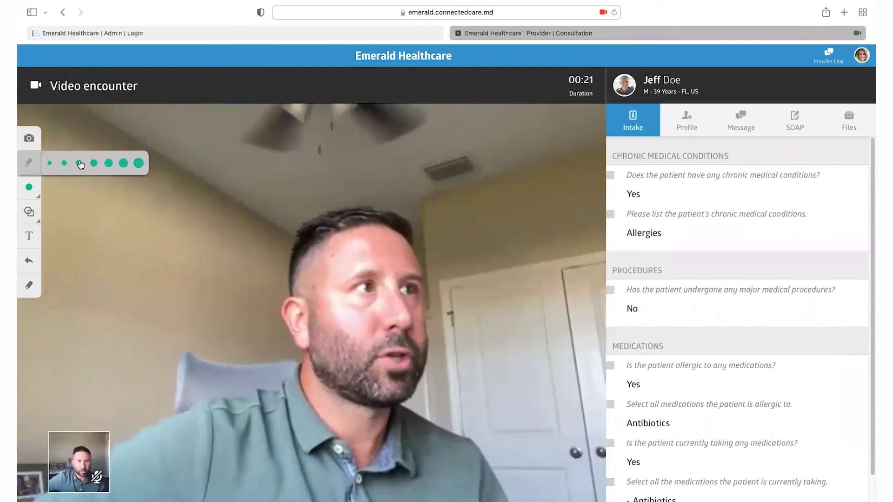
click(123, 163)
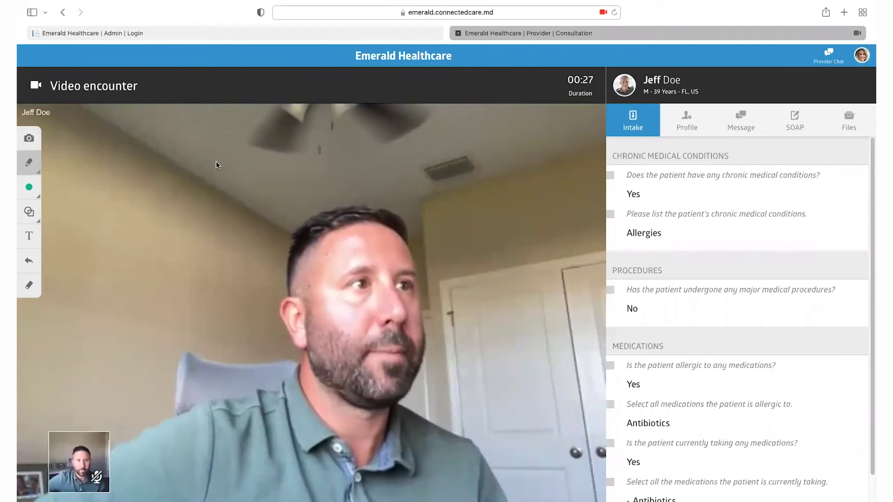
mouse_move(215, 162)
mouse_down()
mouse_move(107, 239)
mouse_move(118, 250)
mouse_up()
drag(112, 293, 249, 198)
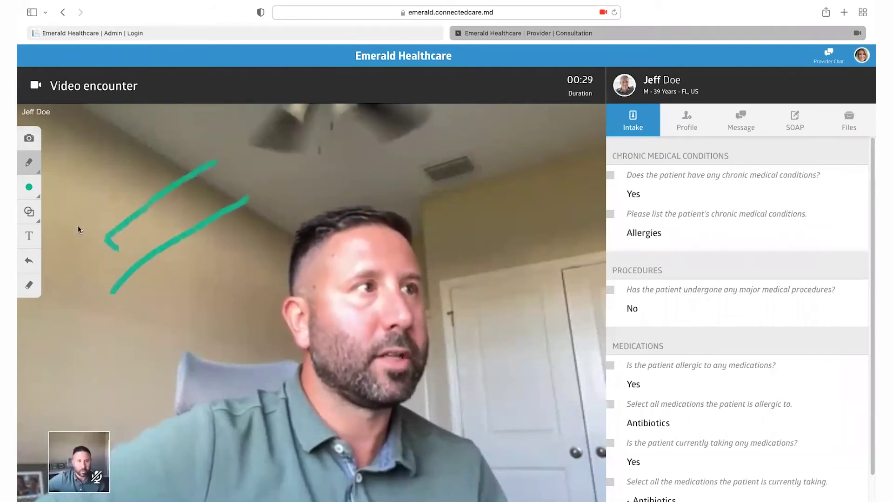
Add a 'Red eye' text label on the patient's cheek.
click(29, 236)
click(313, 277)
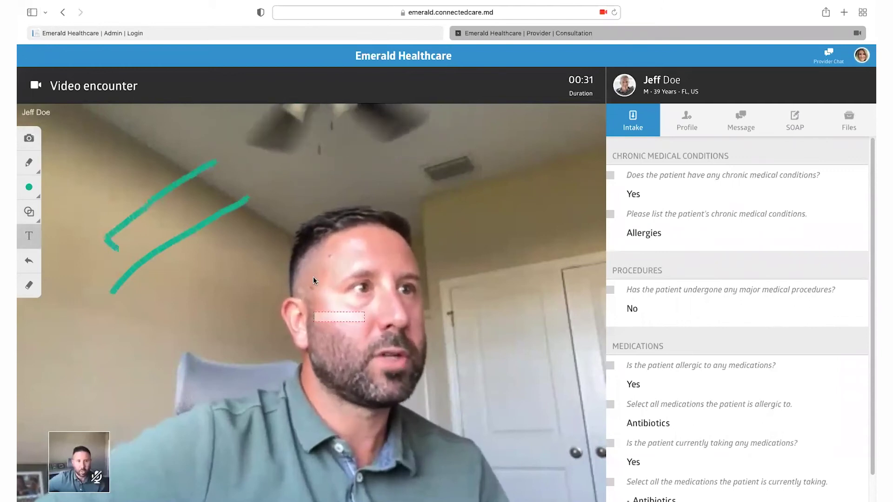
text(Red ewye==)
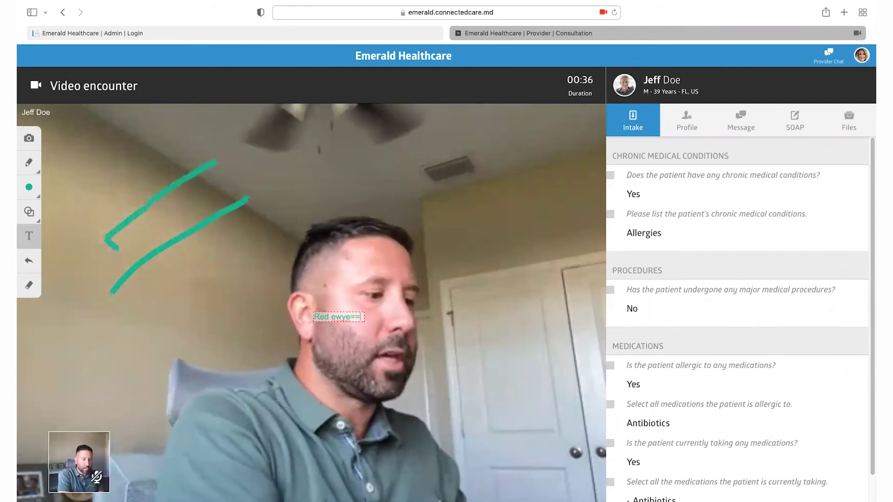
key(BackSpace)
key(BackSpace)
key(BackSpace)
key(BackSpace)
key(BackSpace)
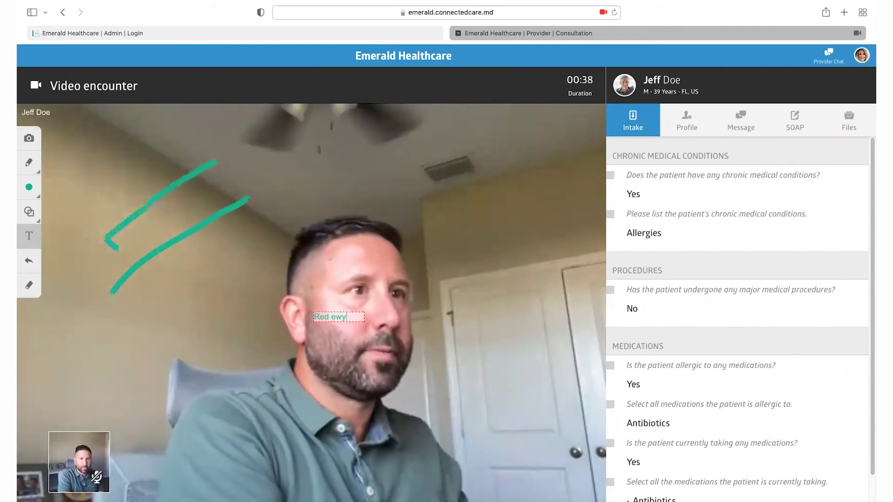
text(ye)
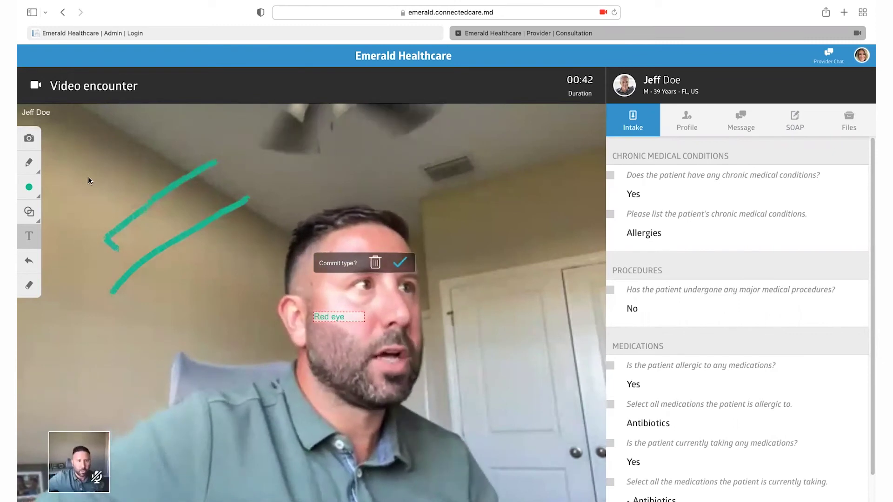
Capture a screenshot of the annotated video, then clear the strokes and the text label.
click(32, 146)
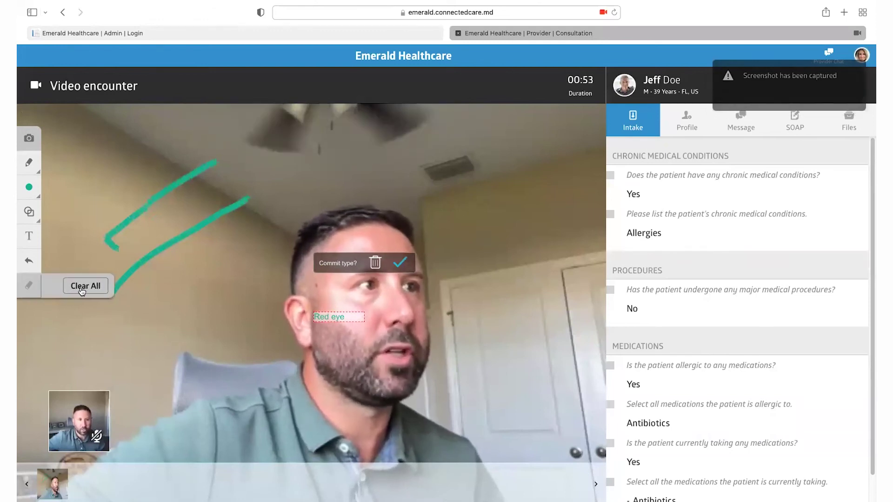
click(58, 286)
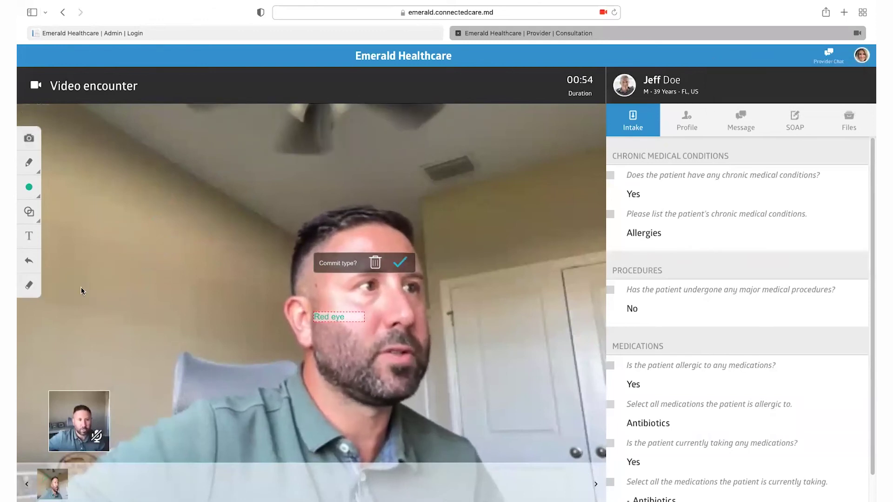
click(375, 263)
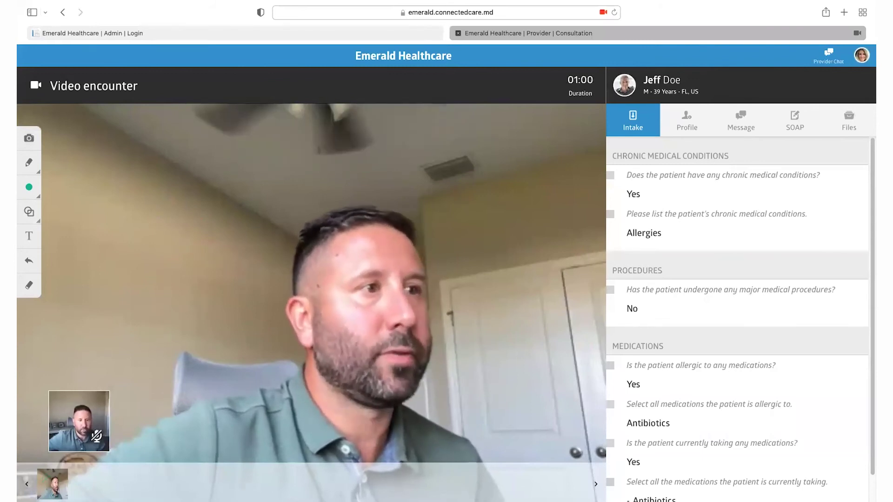
mouse_move(110, 203)
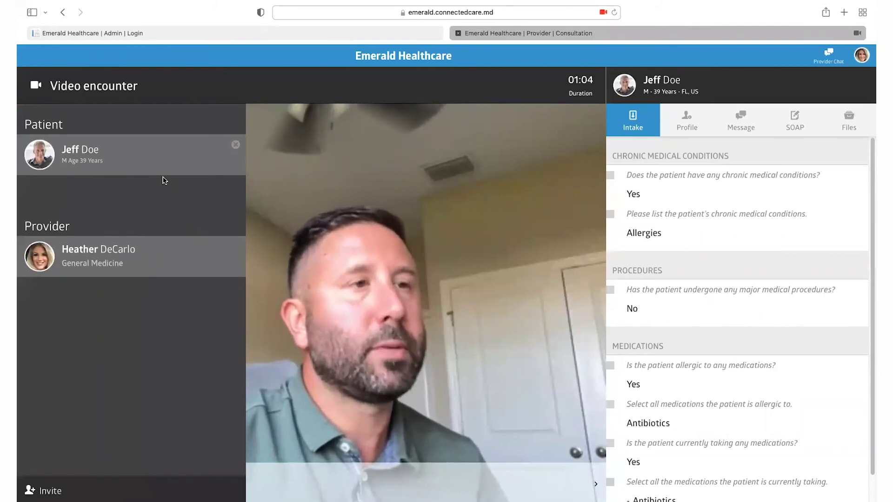
click(50, 492)
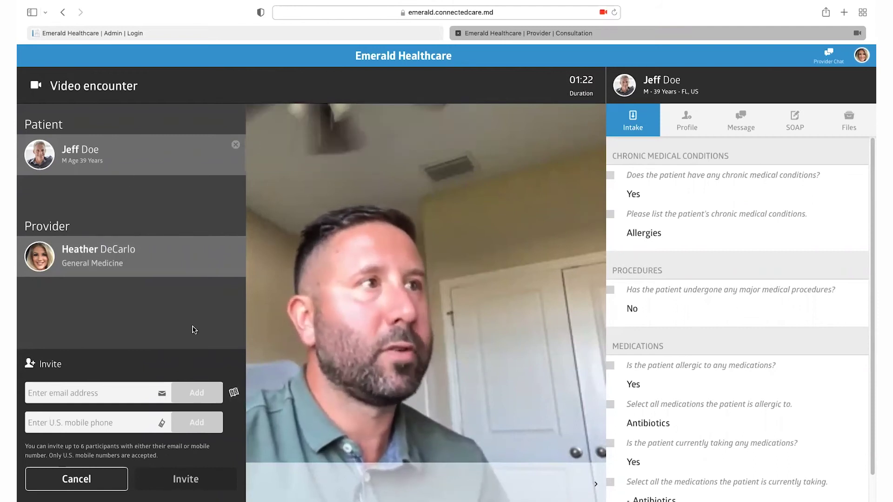
click(232, 397)
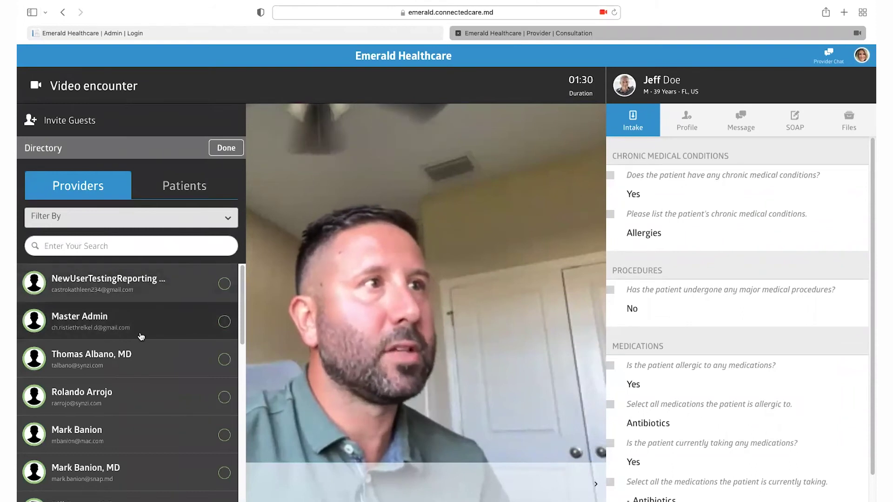
click(226, 149)
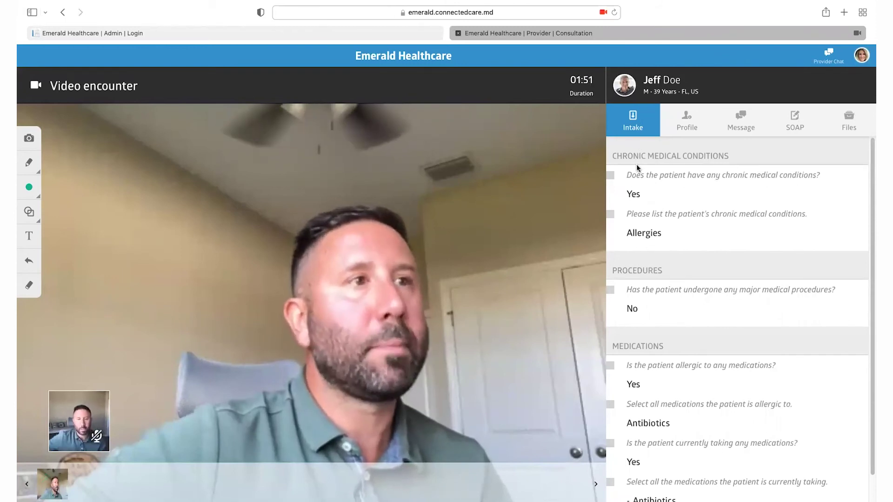
Show the patient's Profile tab in the call sidebar and scroll through its details.
click(687, 128)
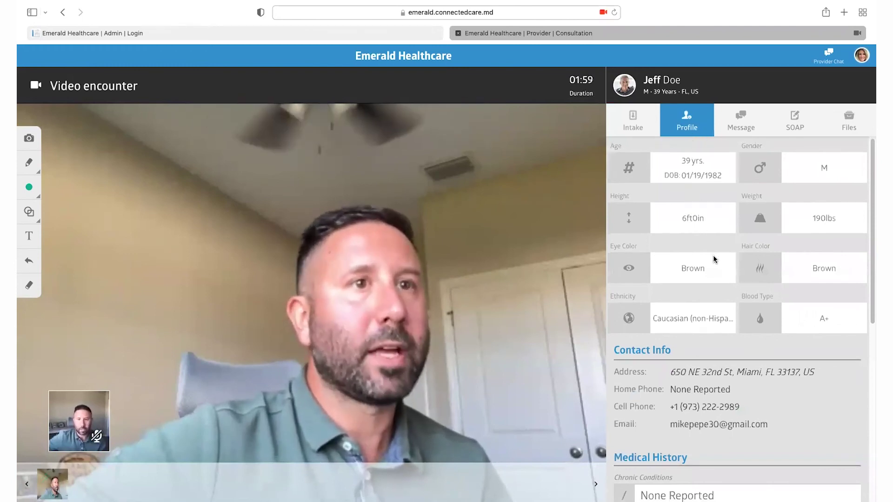
scroll(712, 254, down, 1)
scroll(713, 258, down, 10)
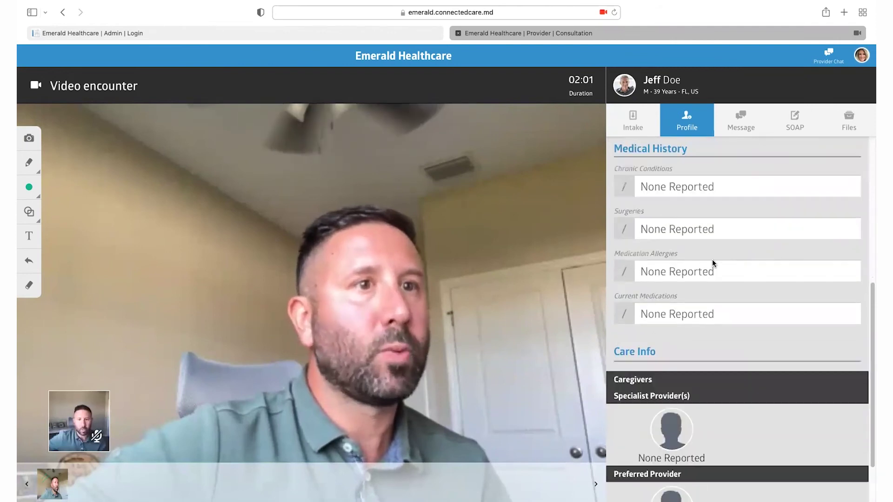
scroll(713, 260, down, 2)
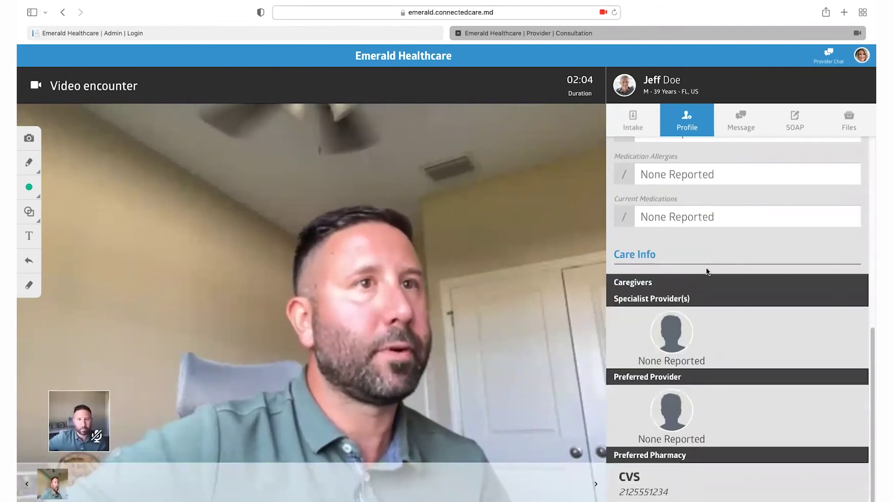
scroll(706, 271, up, 13)
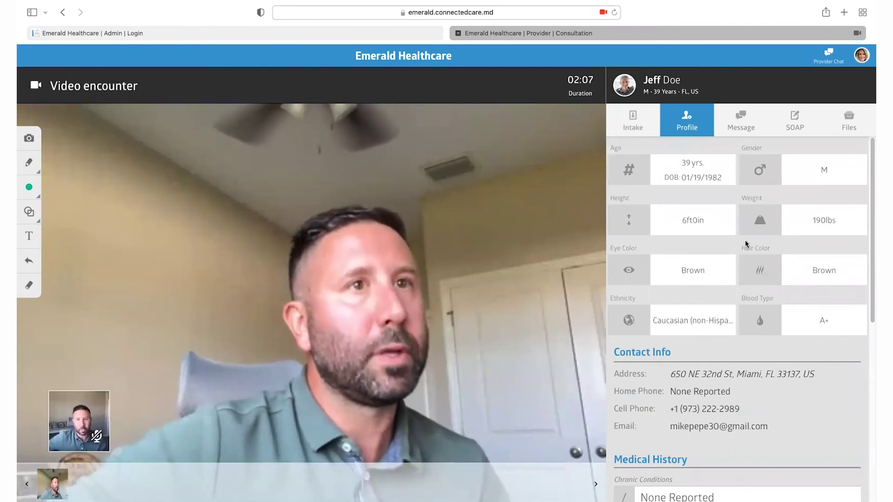
Open the visit's SOAP note and enter the subjective note 'Patient is 39 with a headache'.
click(803, 120)
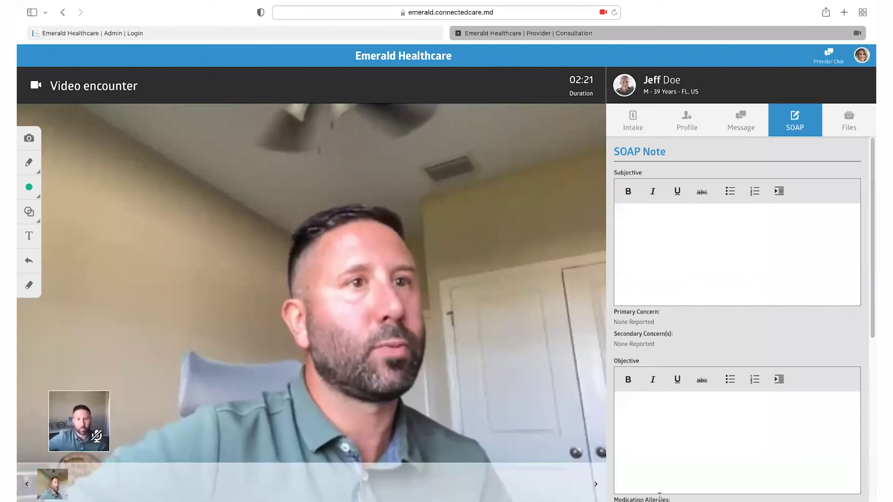
click(689, 250)
text(Patie)
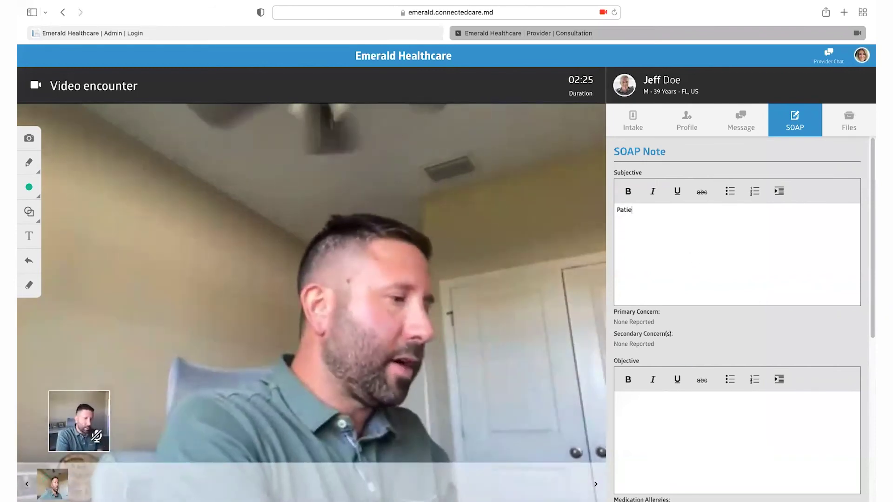
text(nt )
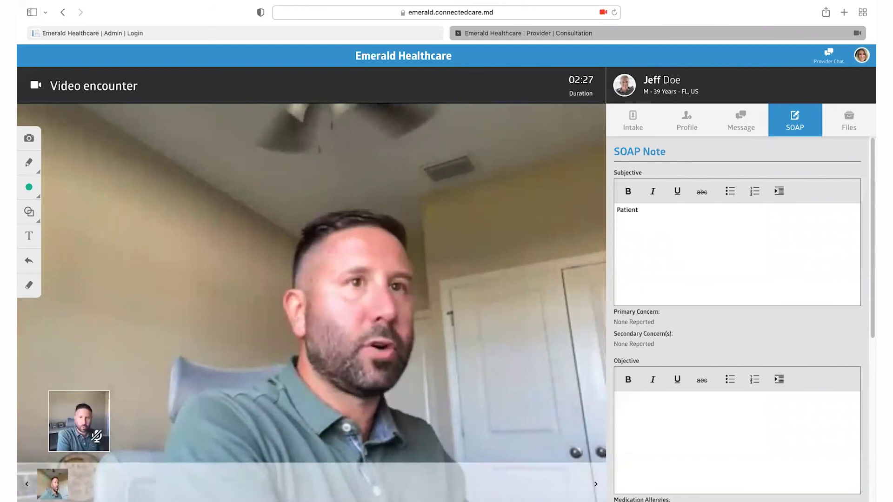
text(is 3)
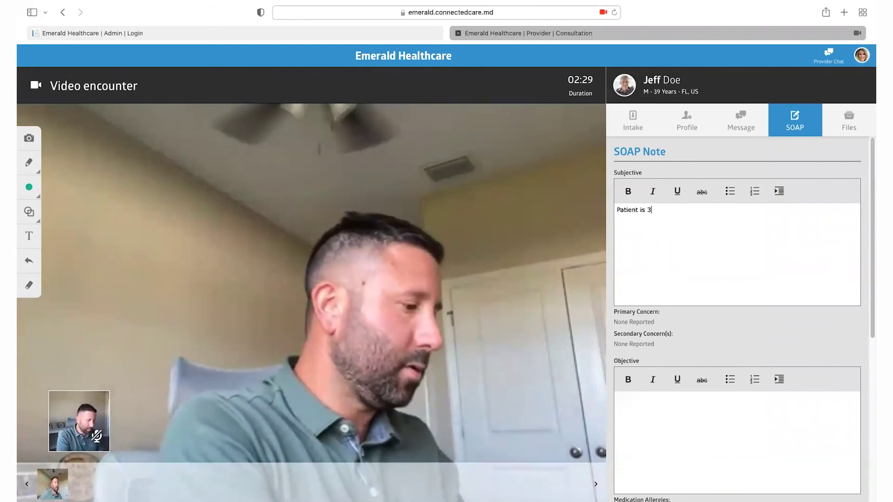
text(9 with a headache)
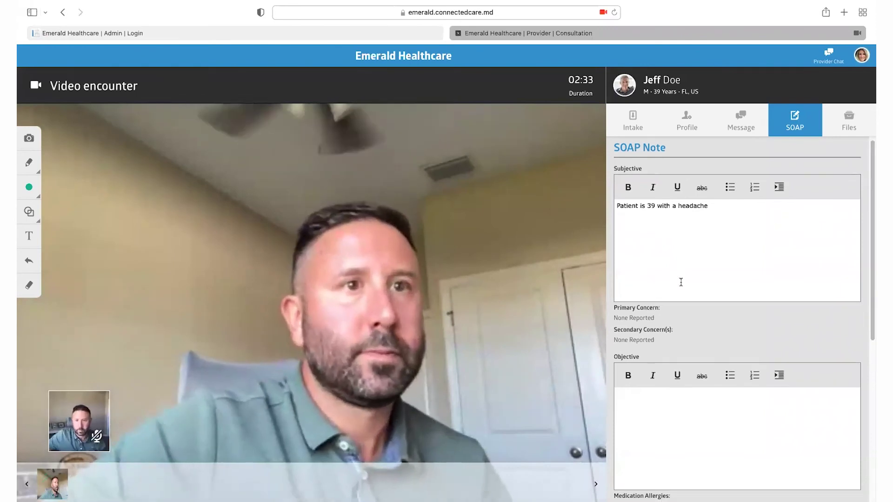
Add CPT code 92002 (eye and medical examination, new patient) to the visit.
scroll(681, 276, down, 3)
scroll(683, 281, down, 5)
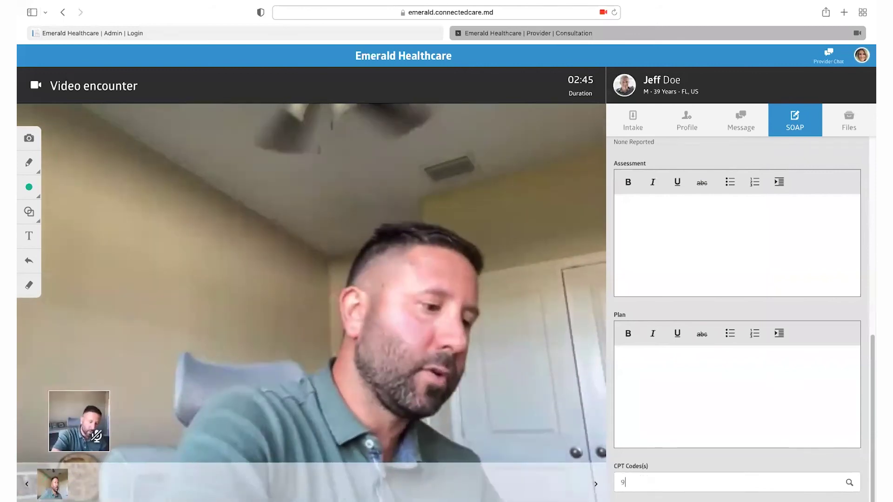
text(2)
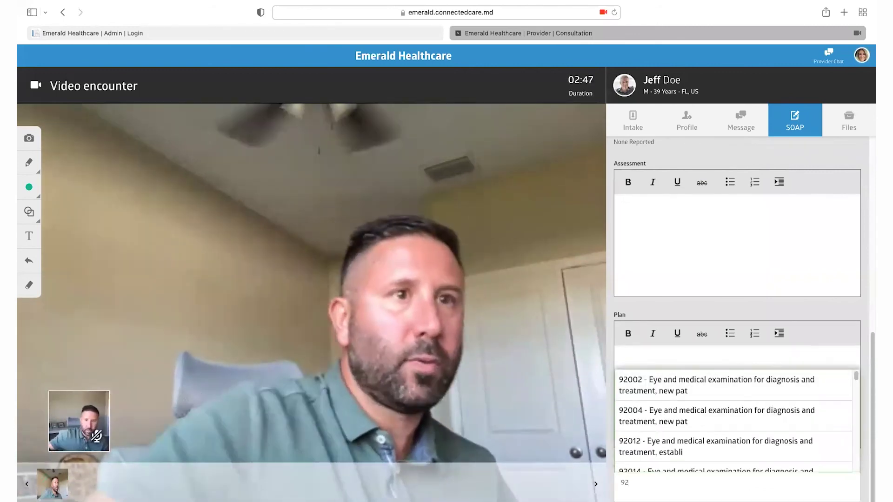
click(738, 390)
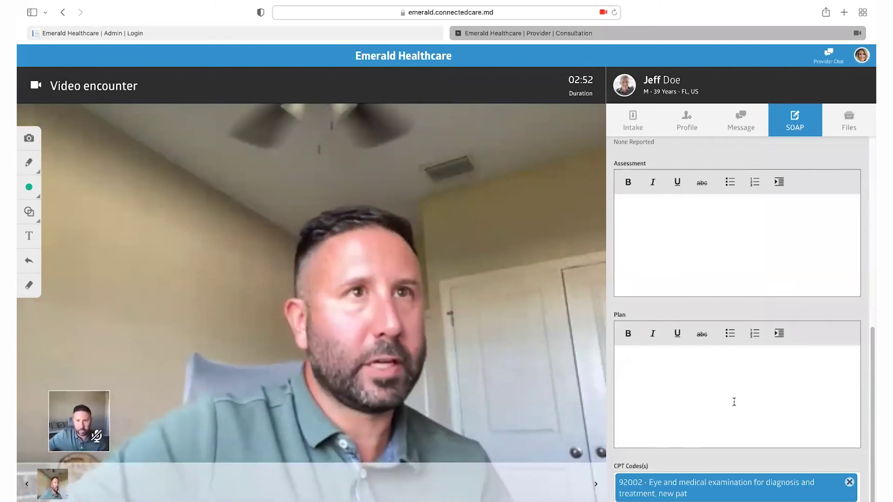
Show the patient's Files panel with its dated folders beside the video call.
click(856, 124)
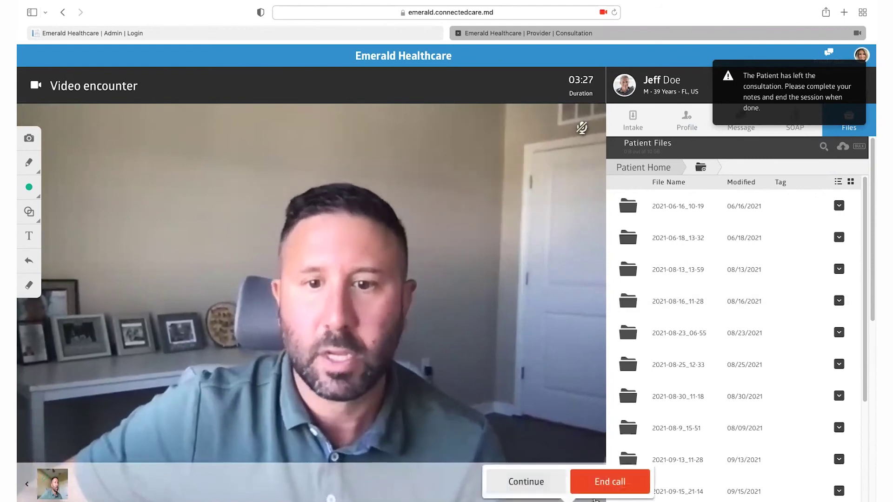
End the video call and mark the visit as Complete.
click(611, 482)
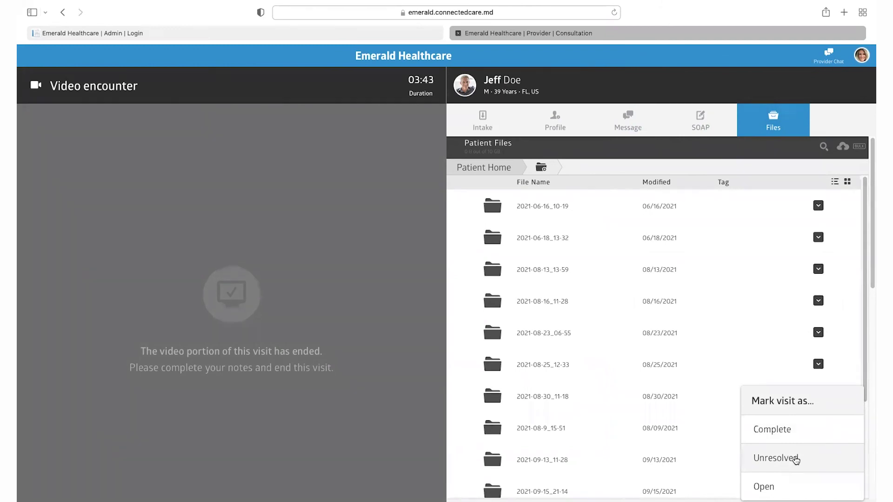
click(772, 434)
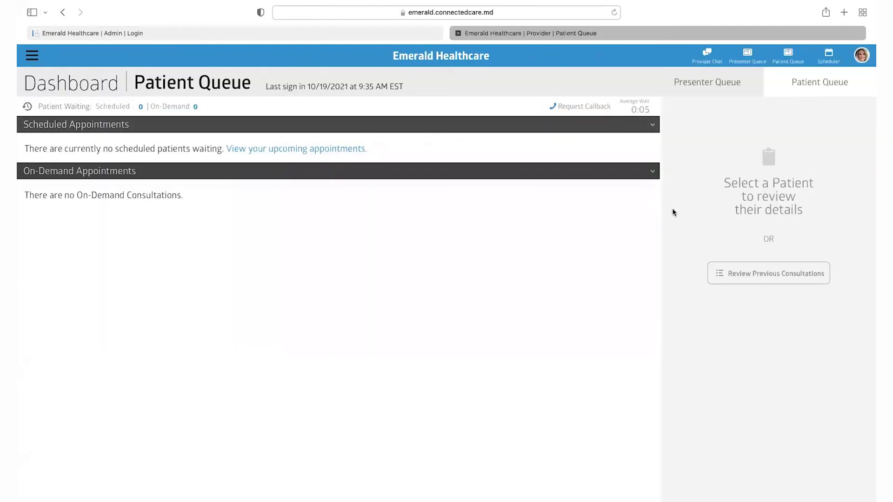
Show past consultations from the last 30 days and open the 10/19/2021 10:30 AM visit summary.
click(759, 277)
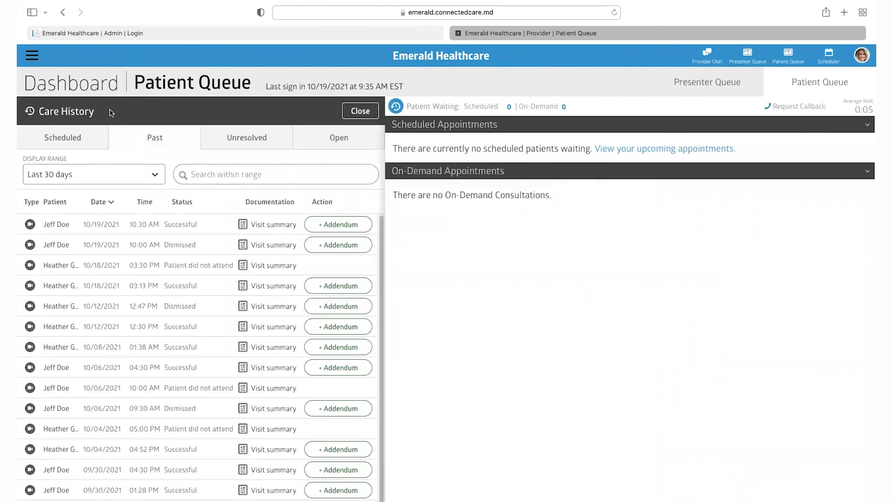
click(140, 181)
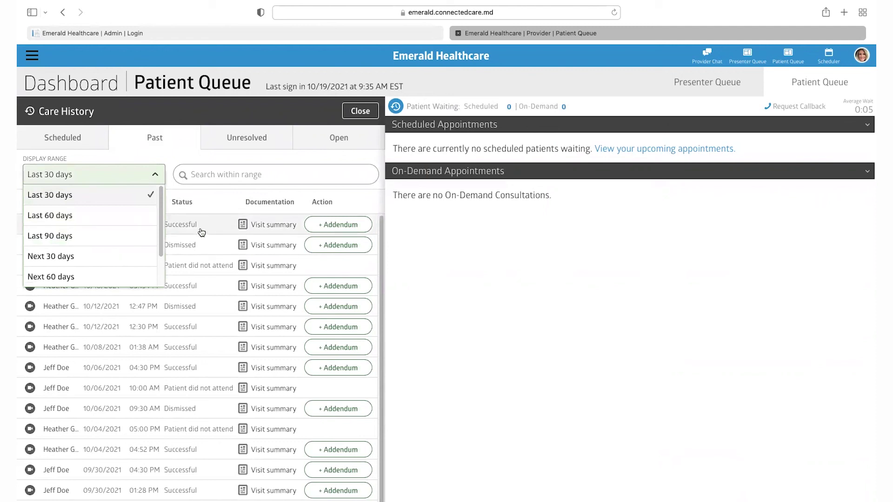
click(56, 137)
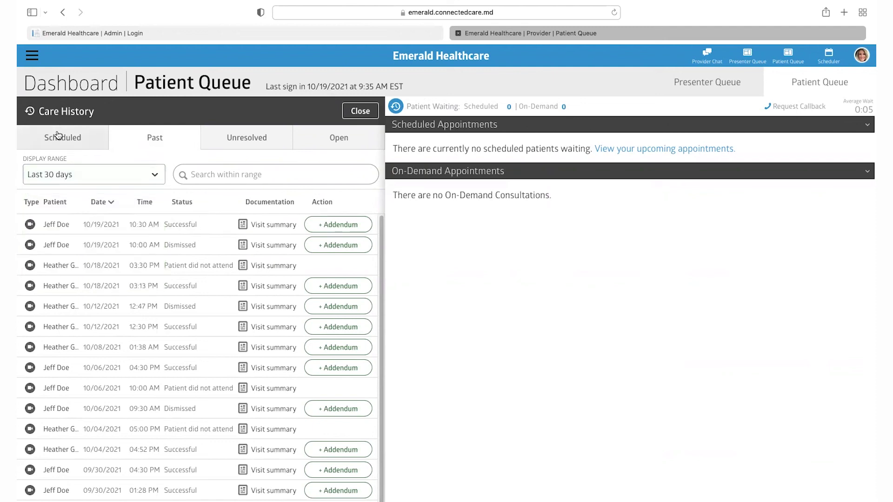
click(153, 138)
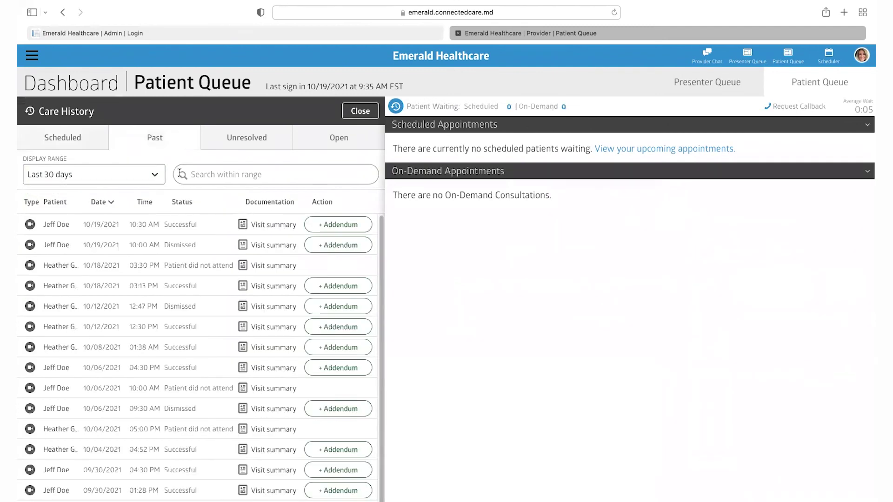
click(248, 229)
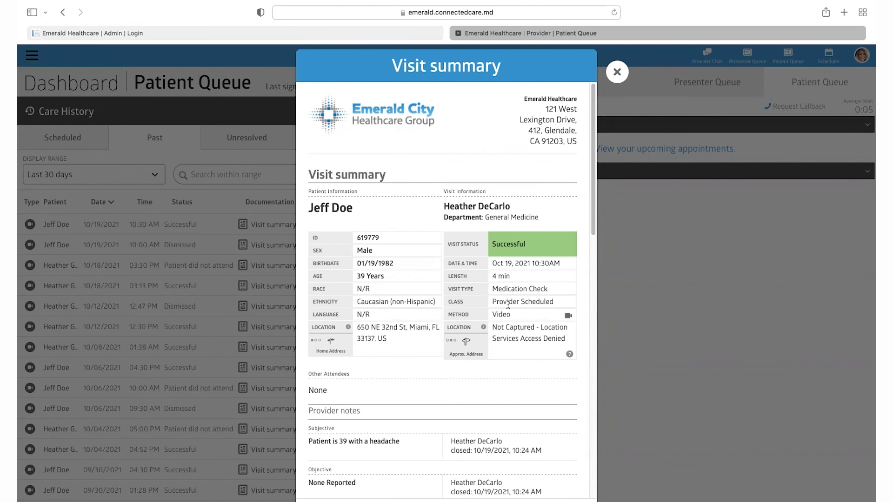
scroll(488, 348, down, 3)
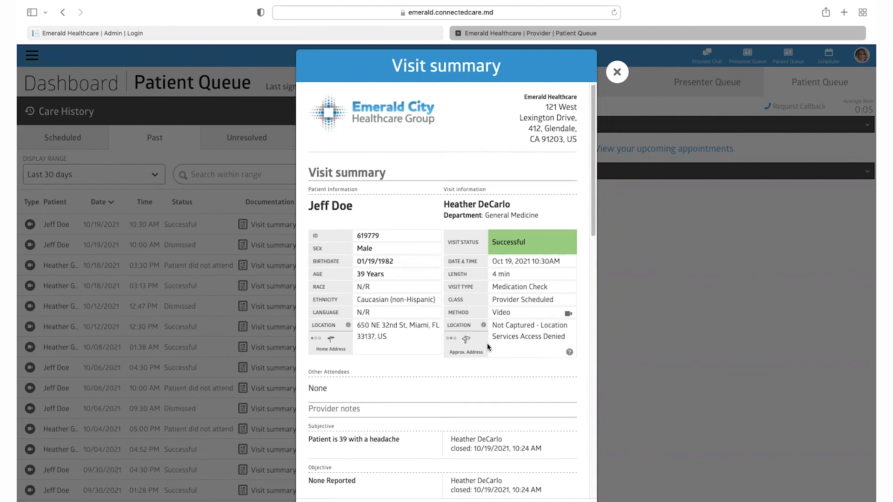
scroll(462, 344, down, 2)
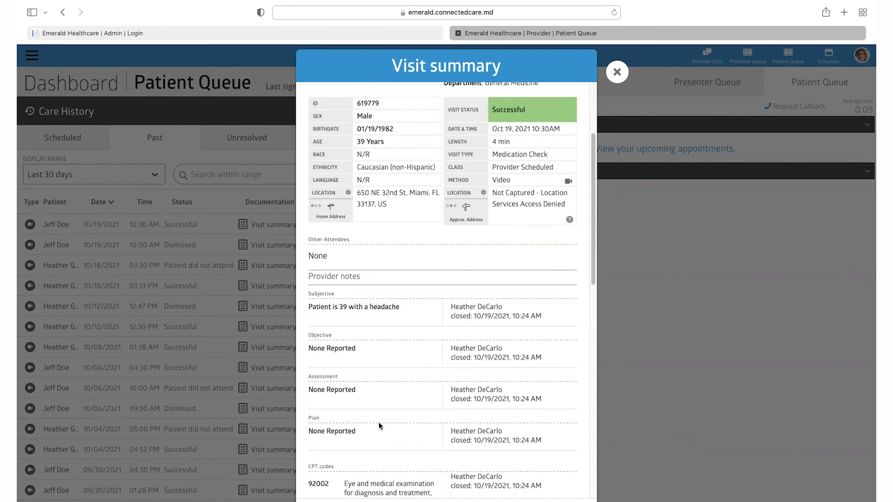
scroll(412, 430, down, 2)
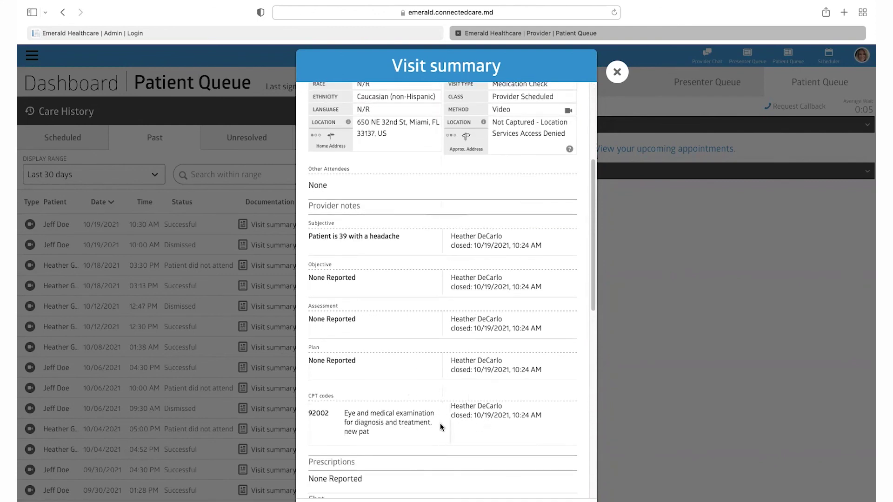
scroll(419, 399, down, 3)
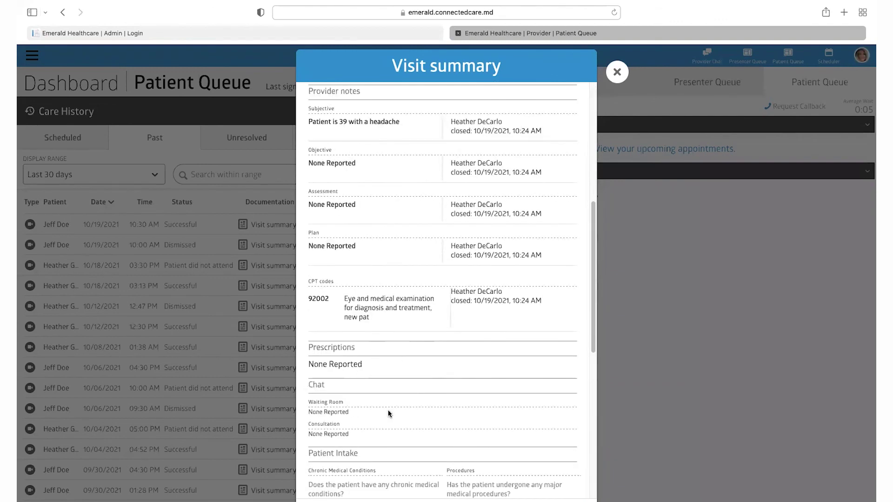
scroll(390, 413, down, 2)
scroll(390, 413, down, 3)
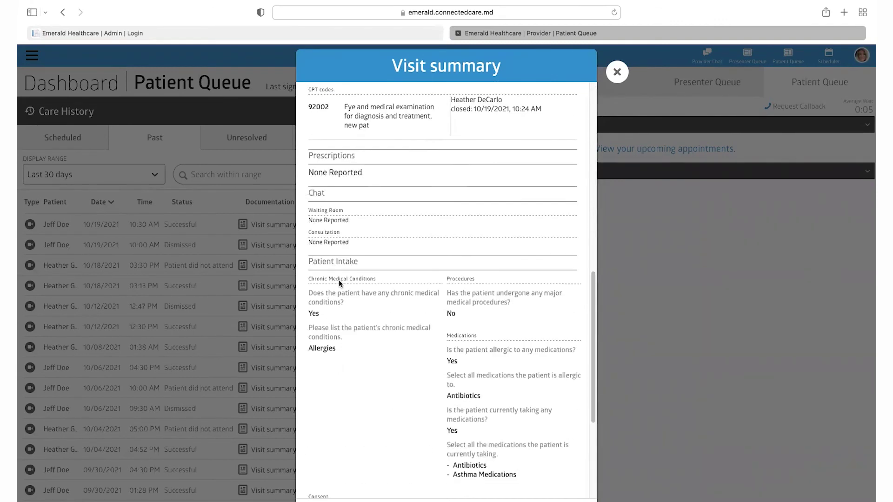
scroll(348, 296, down, 5)
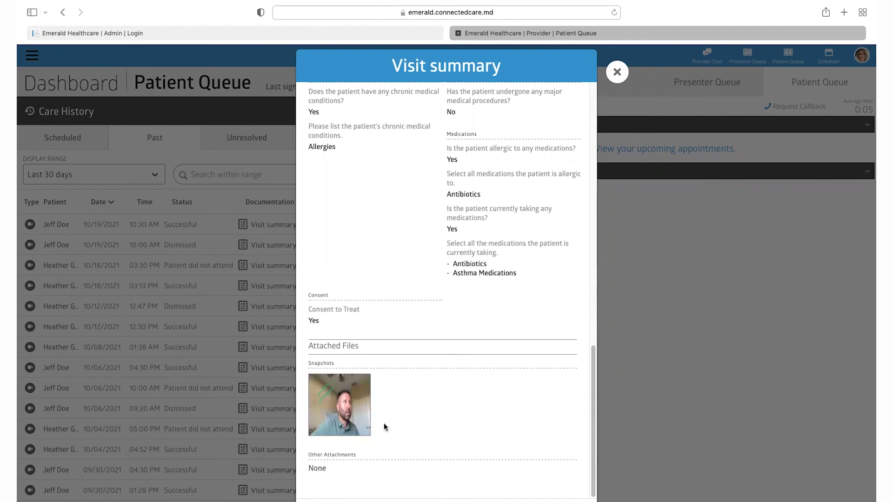
mouse_move(351, 418)
scroll(444, 289, up, 15)
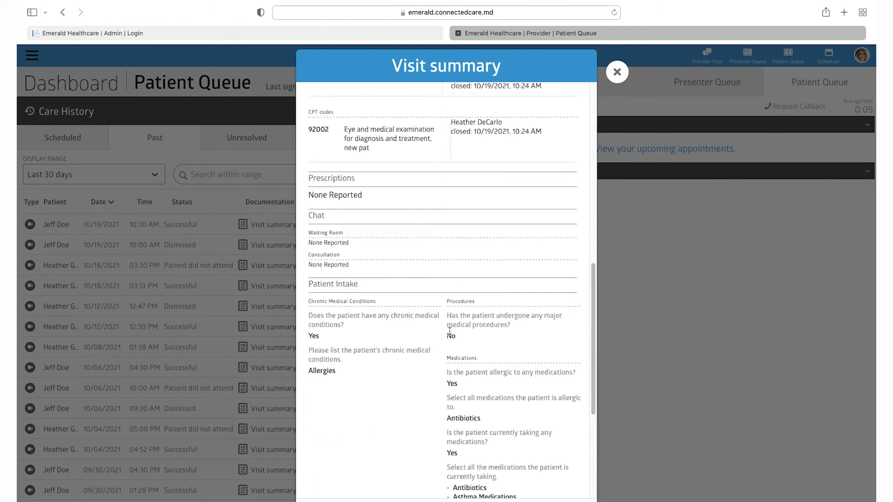
click(616, 72)
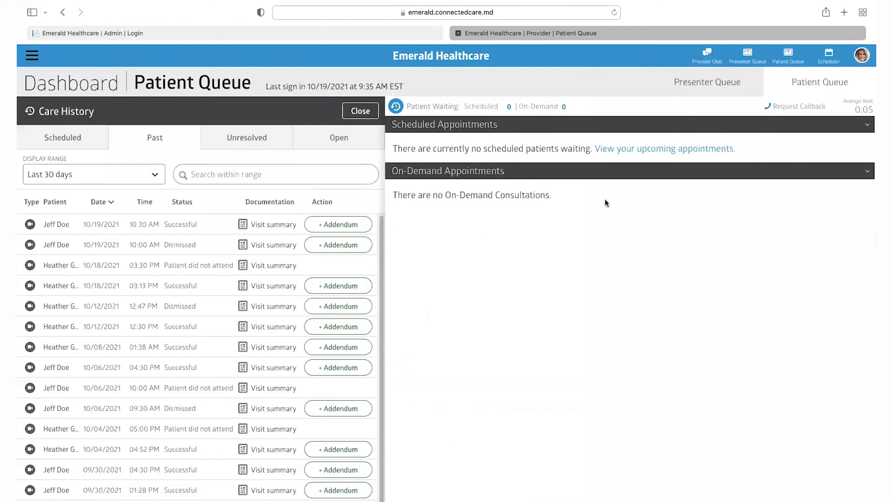